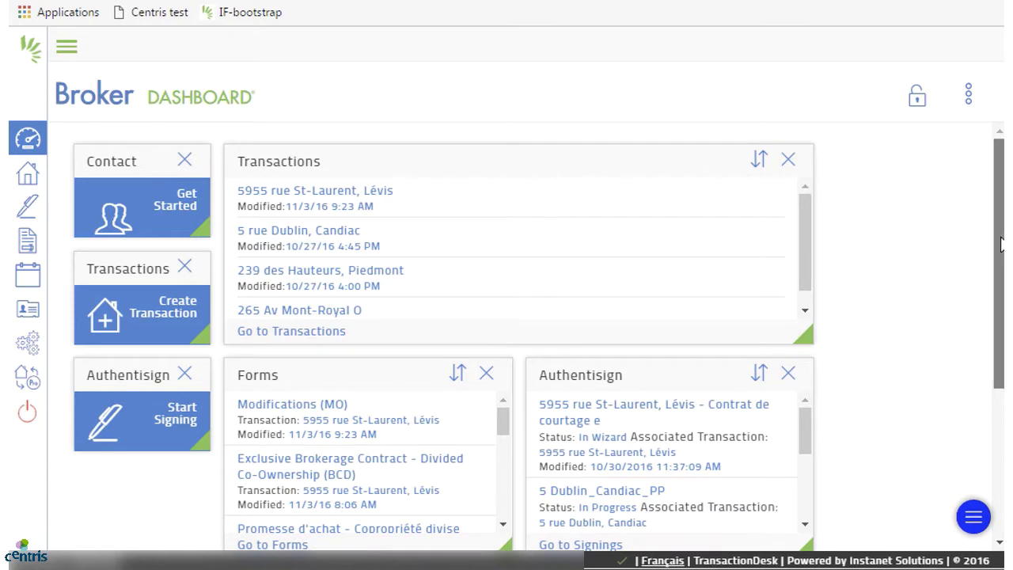
- Open the Exclusive Brokerage Contract - Divided Co-Ownership (BCD) form from the recent forms and return to the broker dashboard
drag(999, 245, 996, 344)
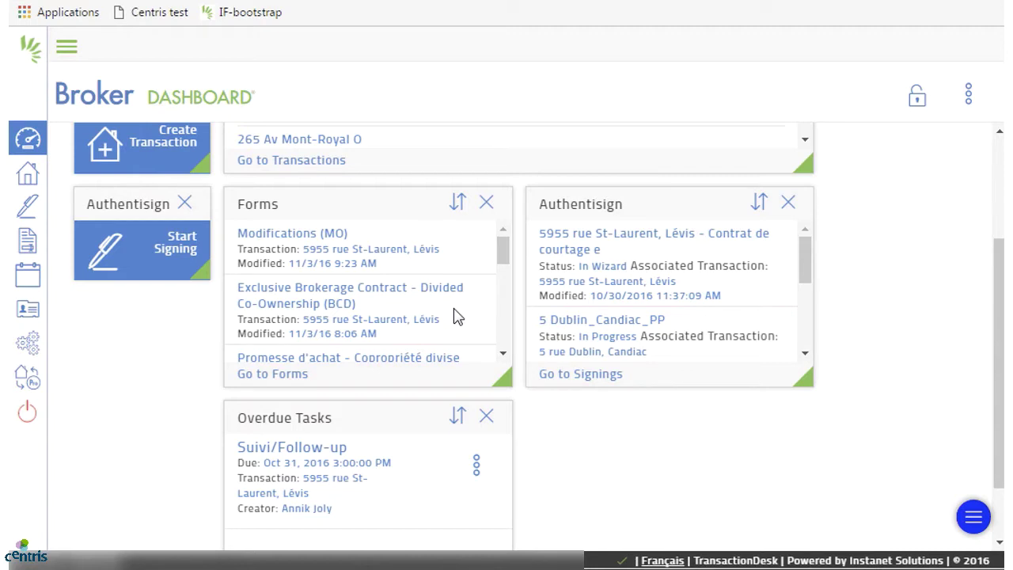
click(305, 298)
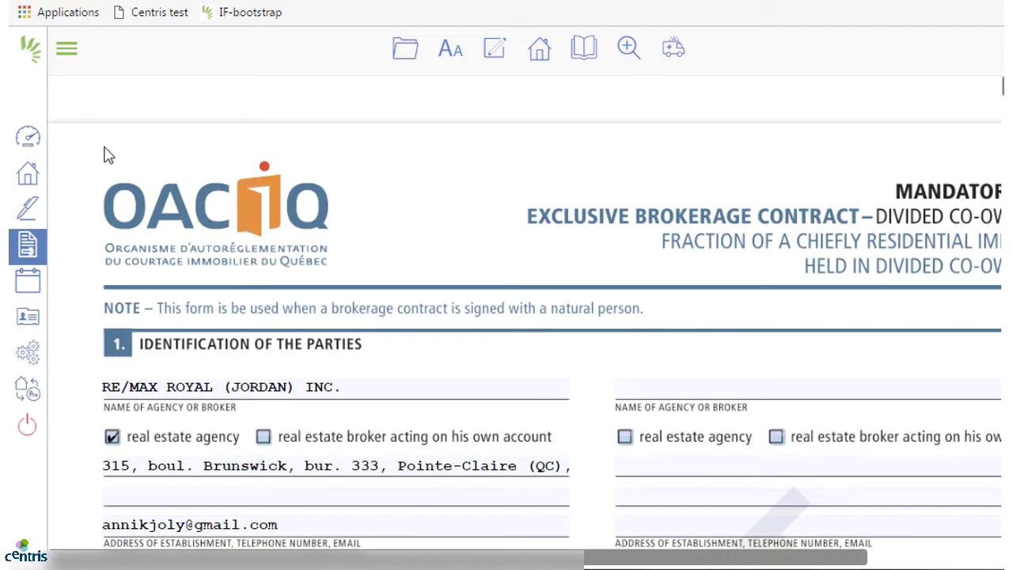
click(27, 143)
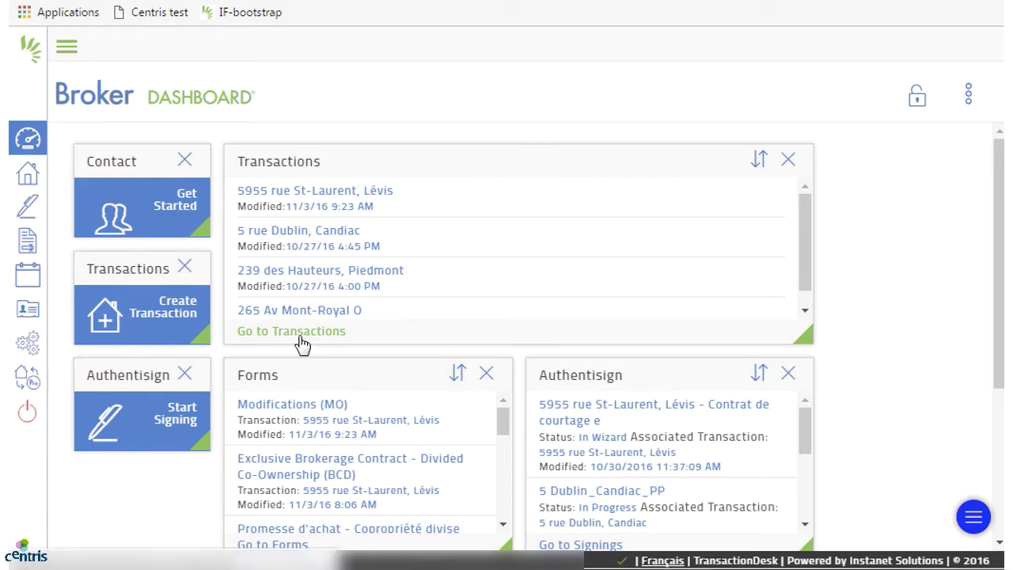
- Open the most recently modified transaction, the Lévis residential purchase, and show its forms
click(29, 181)
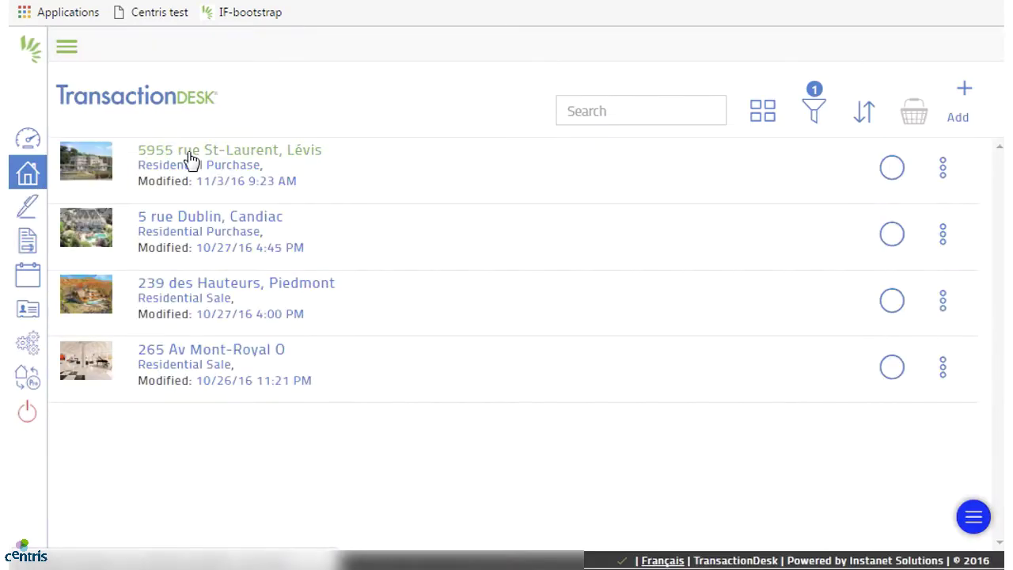
click(190, 160)
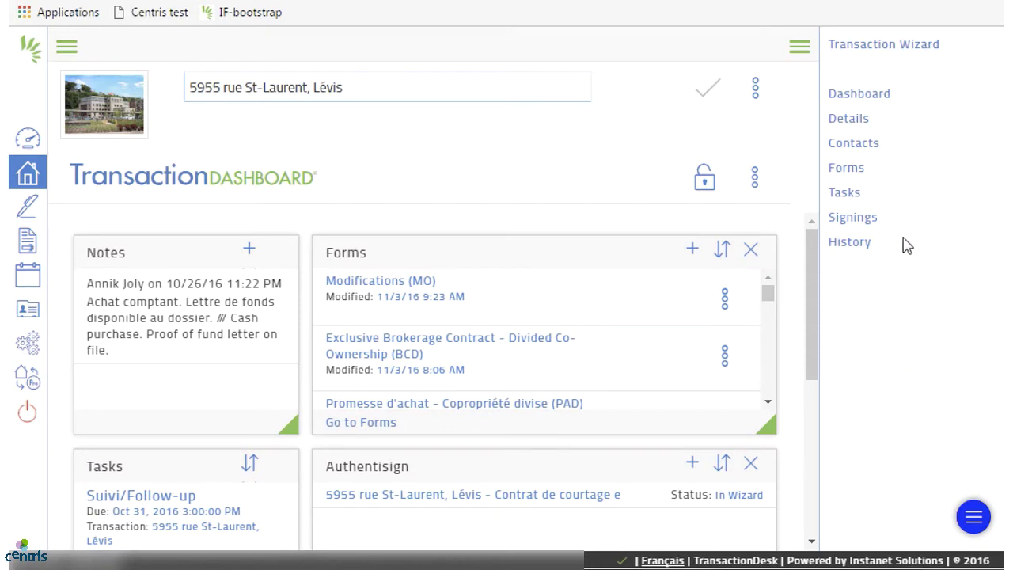
click(862, 176)
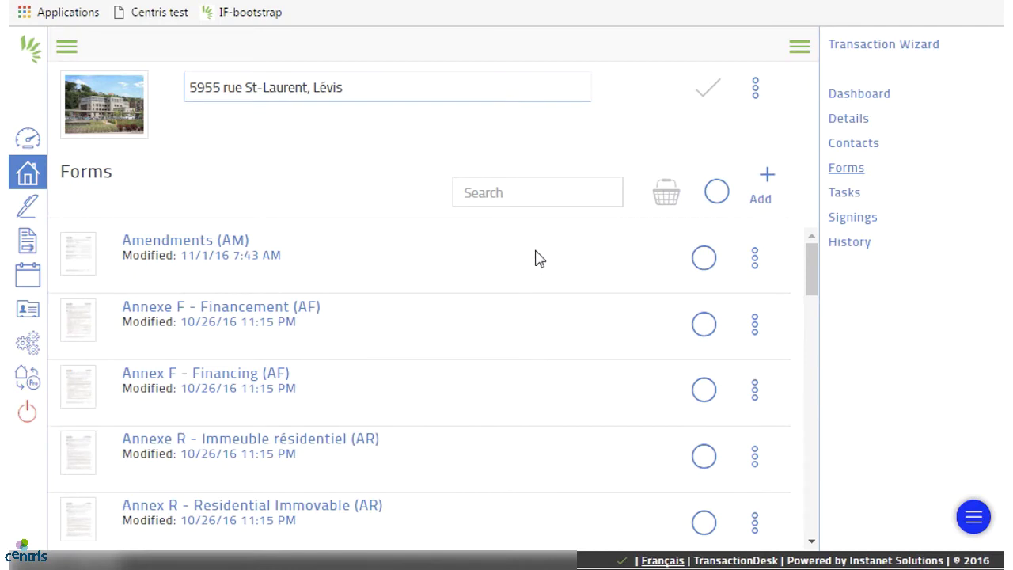
- Look over the actions available for the Amendments (AM) form, such as Auto-populate, without applying any
click(756, 258)
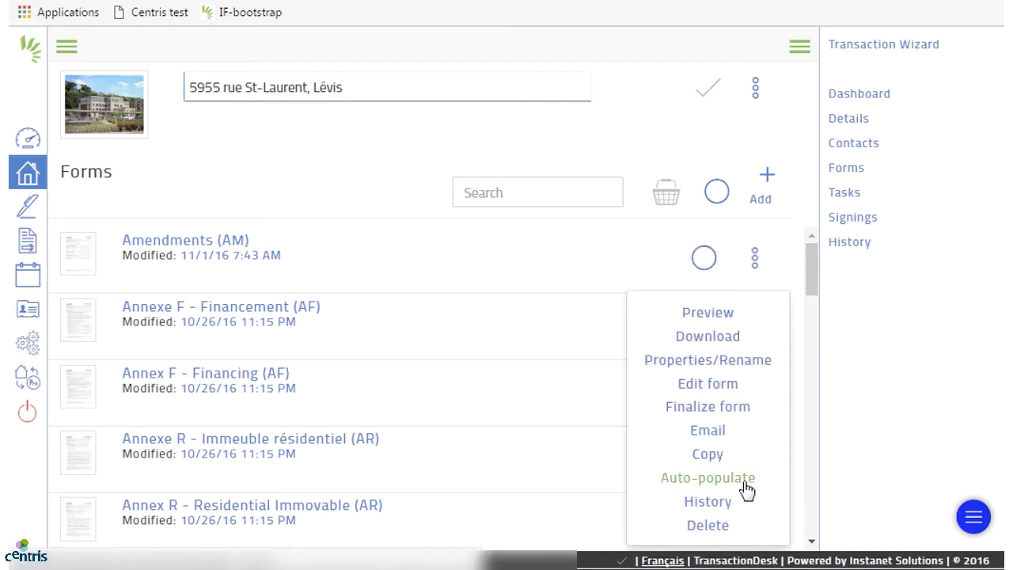
click(468, 278)
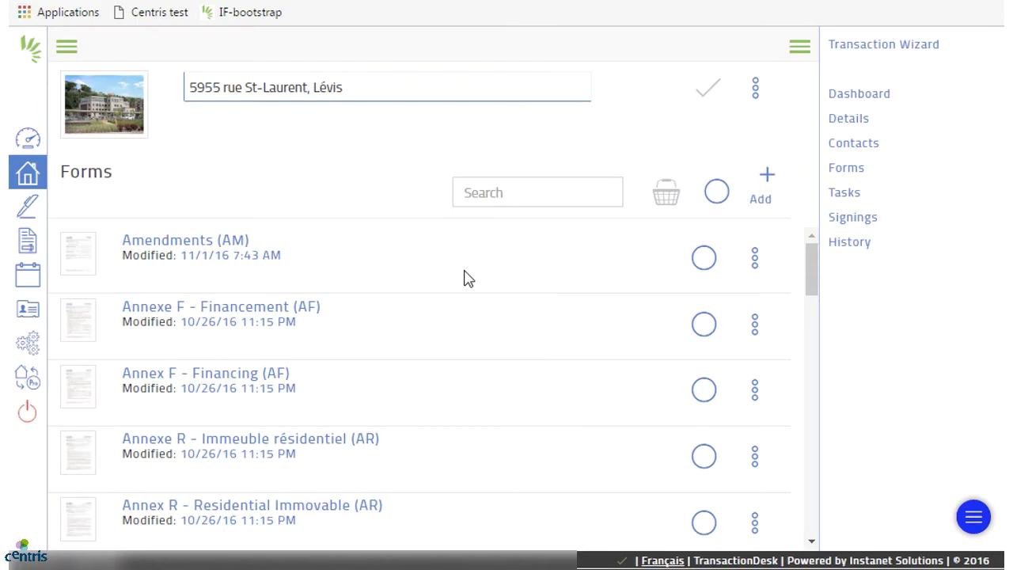
click(755, 268)
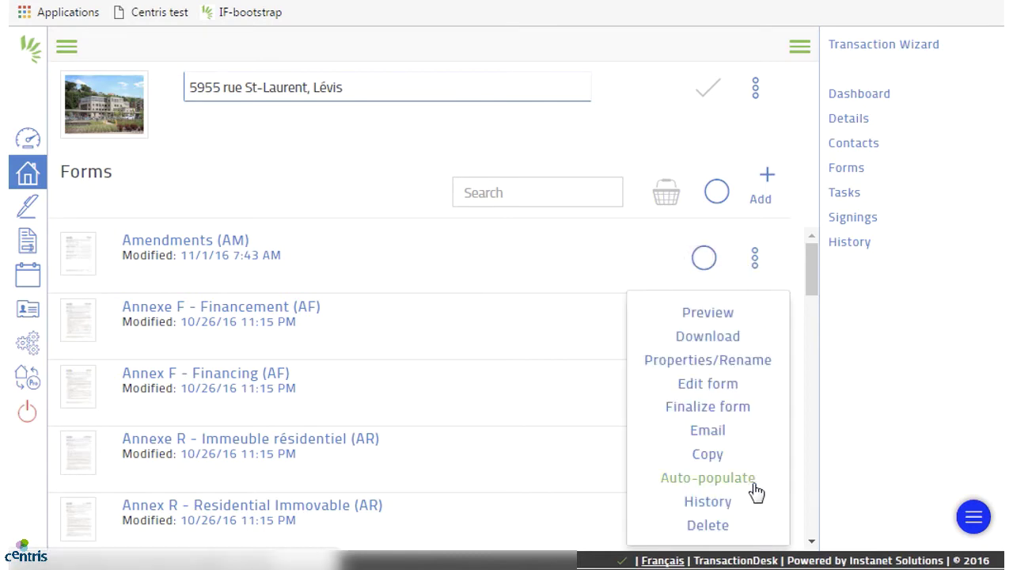
click(599, 279)
- Select the Amendments (AM), Annexe F - Financement (AF) and Annex F - Financing (AF) forms and review them in the basket
click(706, 285)
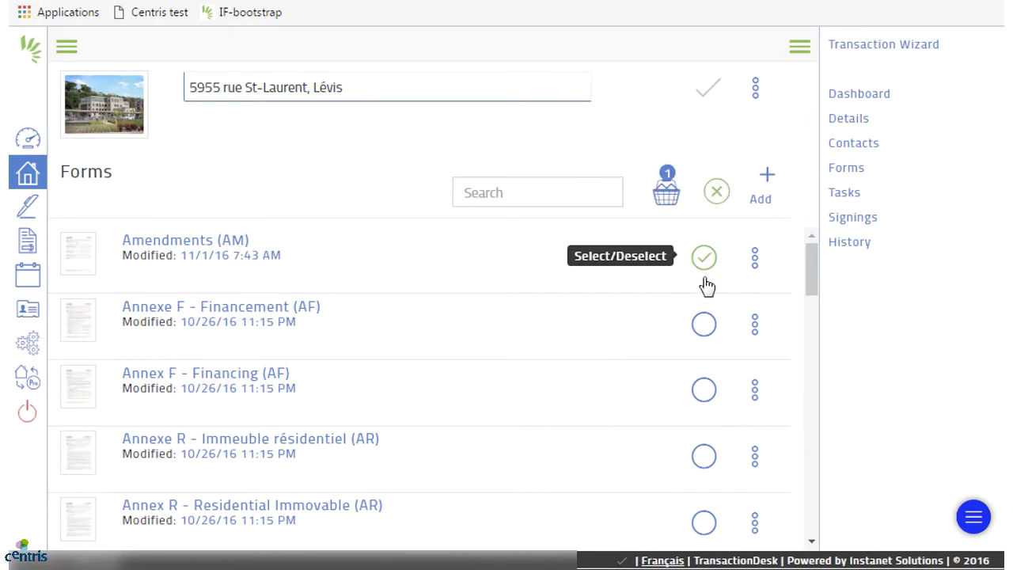
click(703, 329)
click(705, 394)
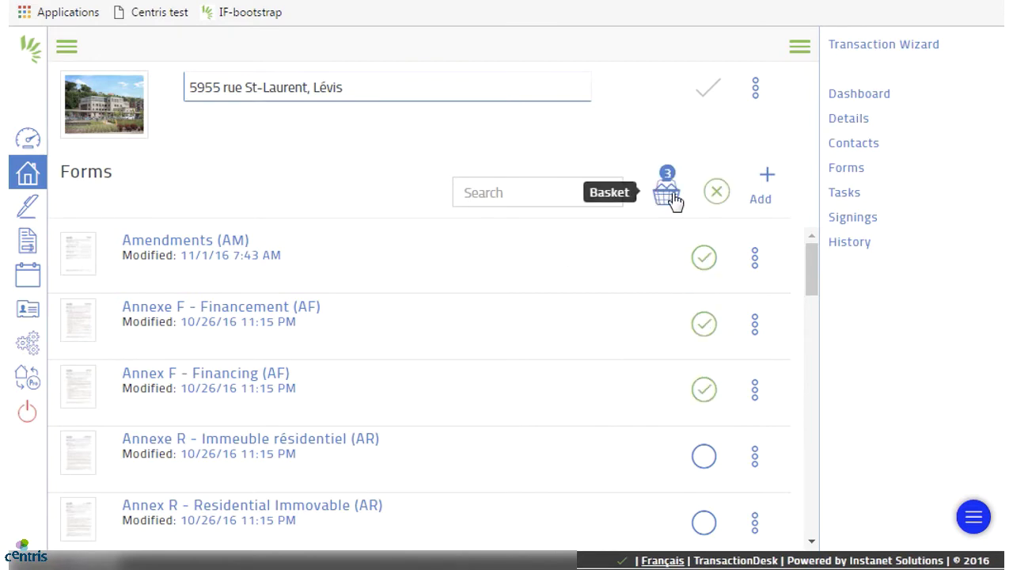
click(671, 198)
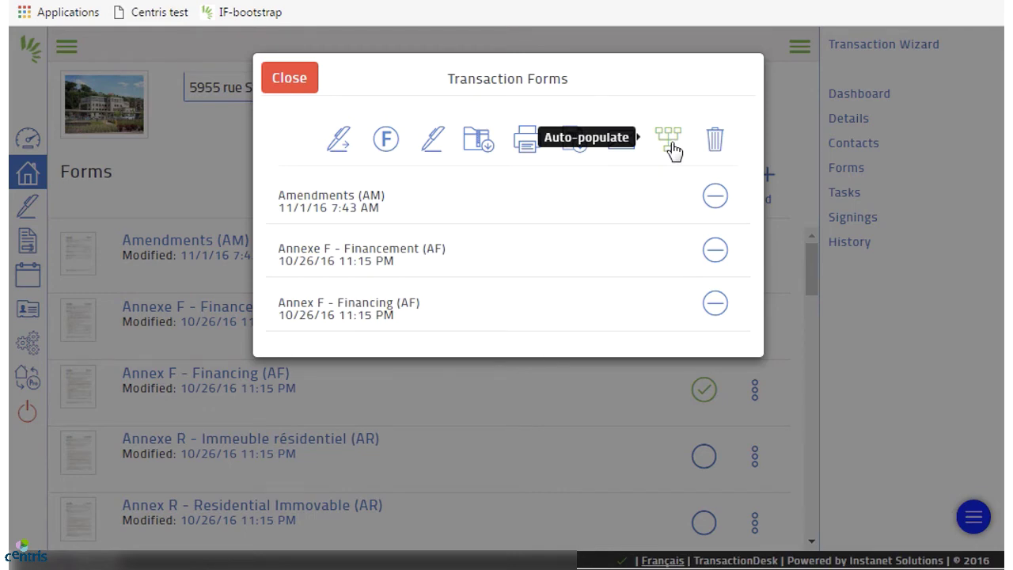
click(303, 87)
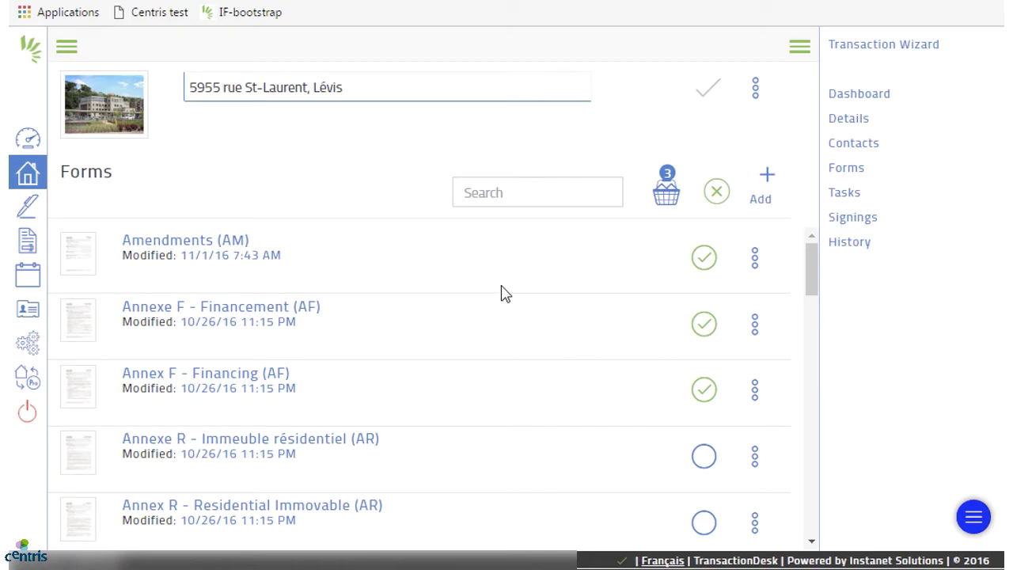
- Search the transaction's forms for "cou" and open Counter-Proposal To A Promise To Purchase (CP)
scroll(507, 297, down, 7)
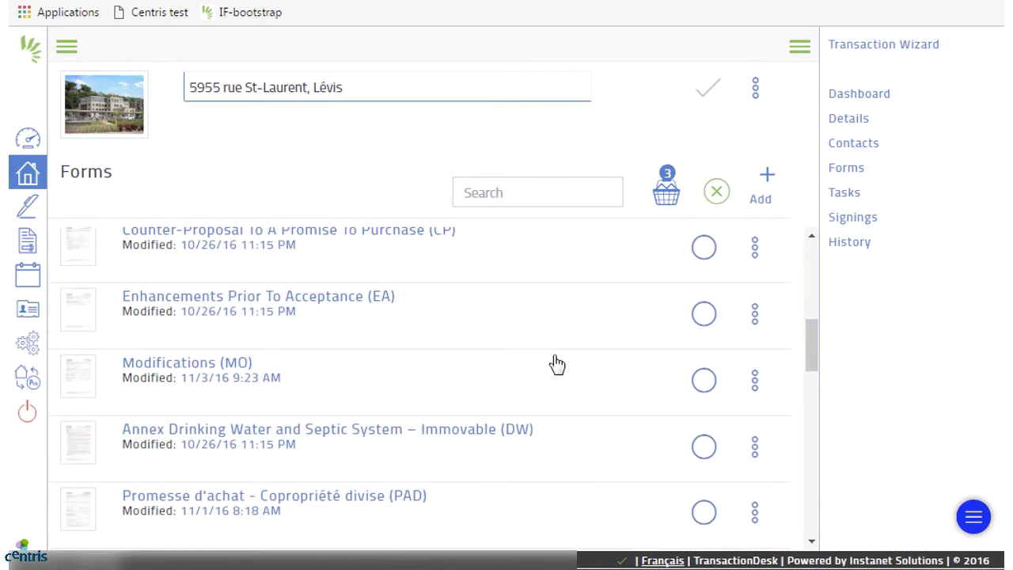
scroll(547, 358, down, 6)
scroll(556, 364, down, 5)
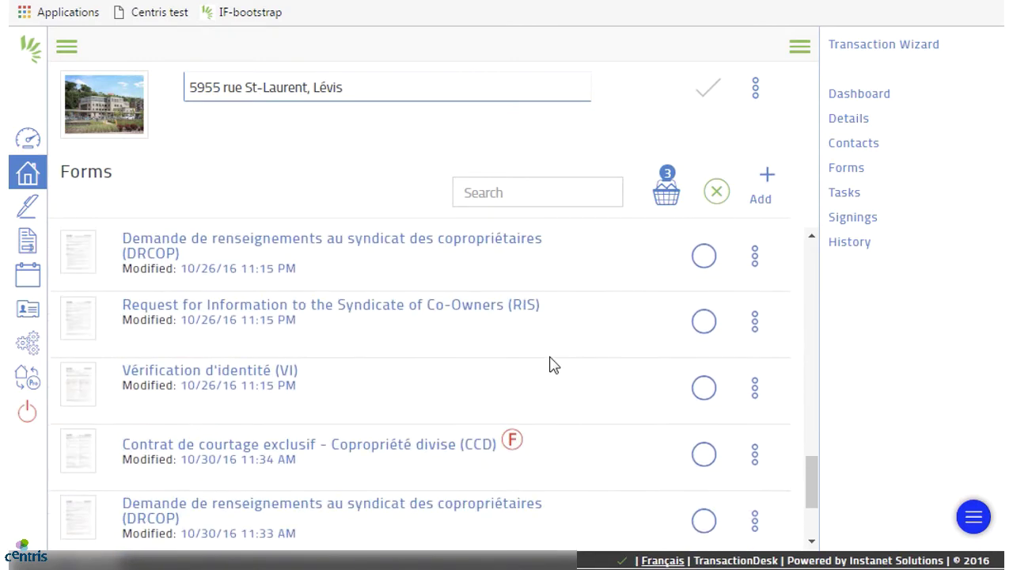
scroll(554, 365, down, 3)
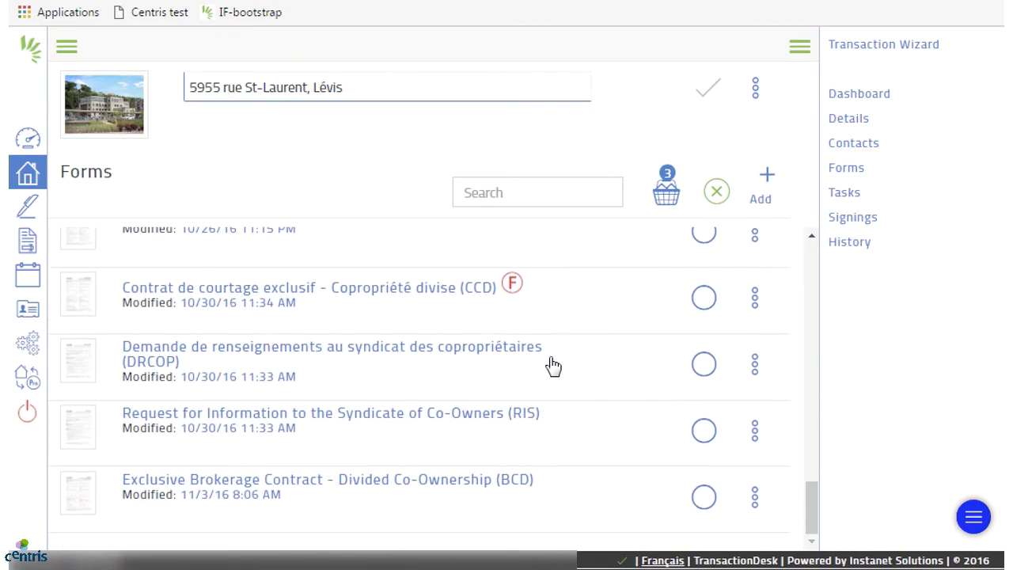
click(562, 190)
text(cou)
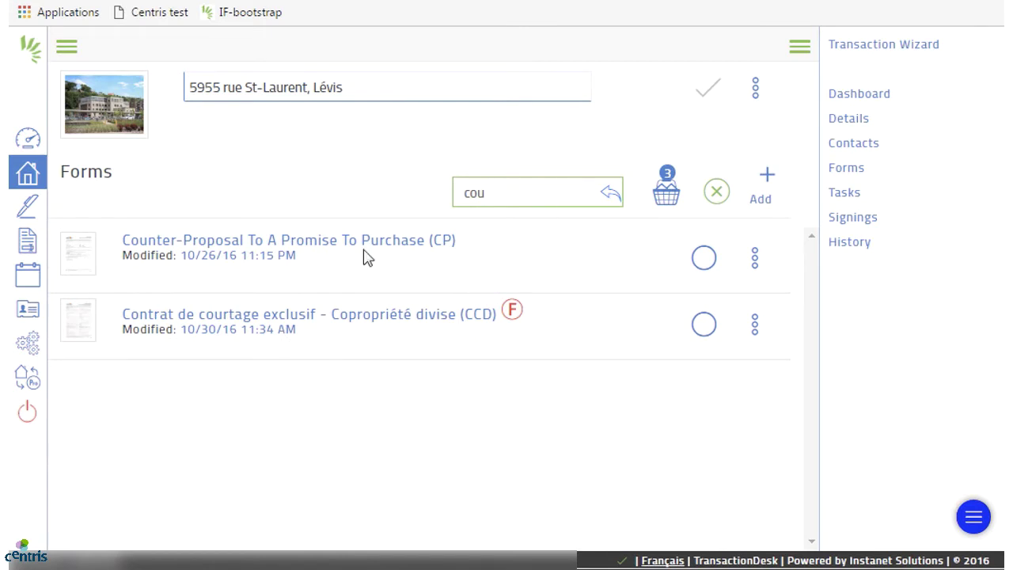
click(404, 247)
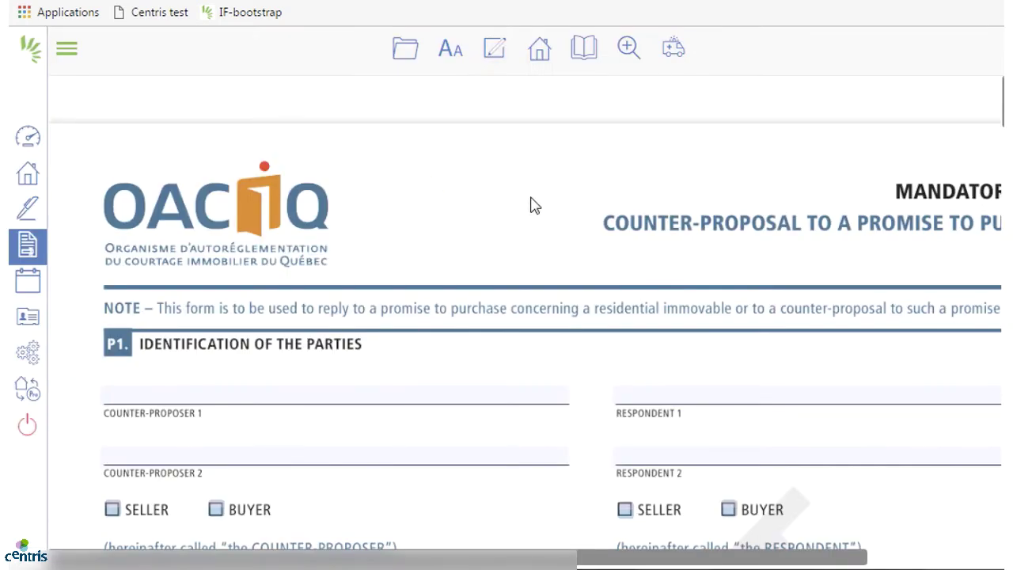
- Set the counter-proposal form's zoom to 75% and try the page navigation for pages 3 and 2
click(629, 49)
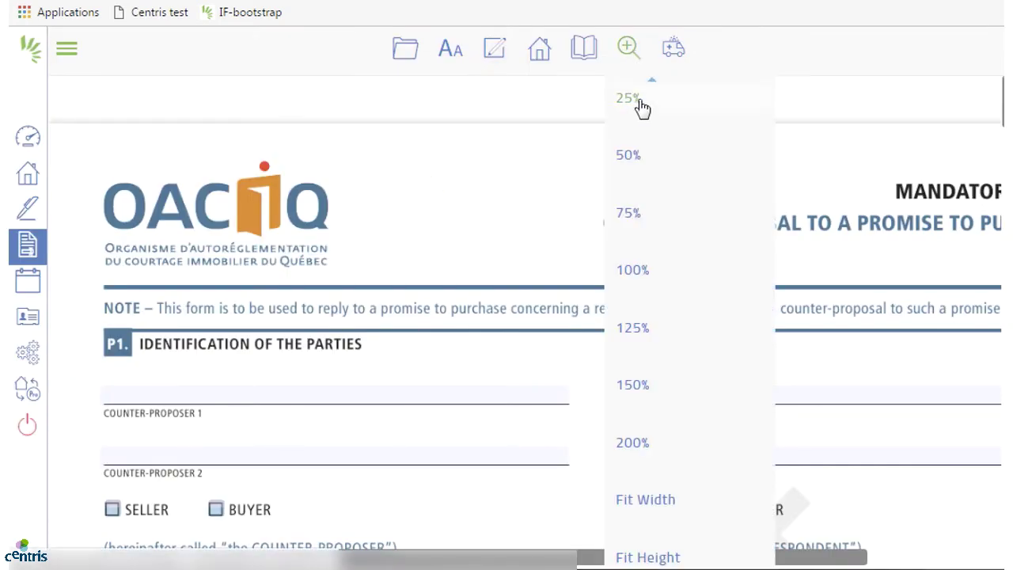
click(630, 213)
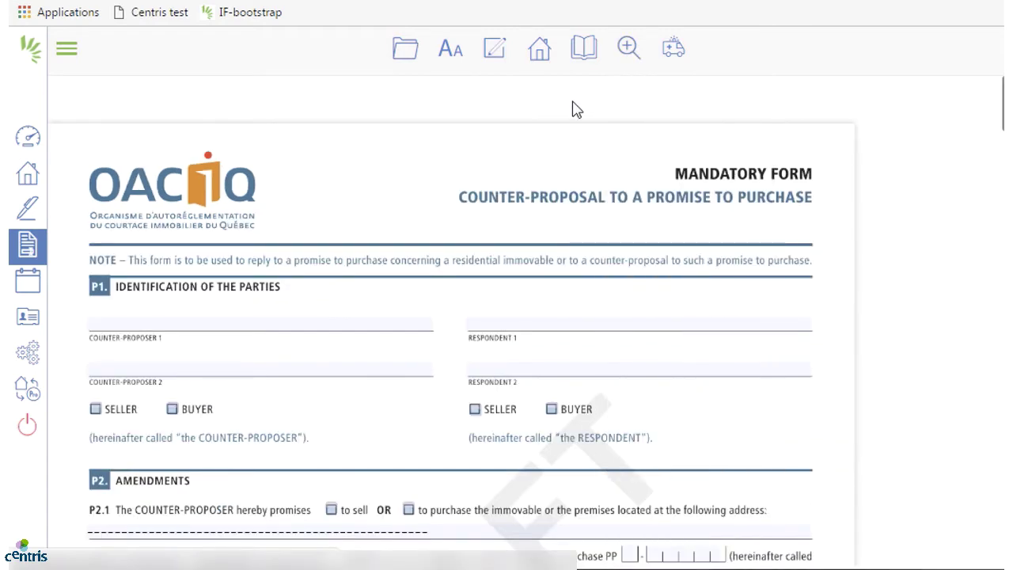
click(587, 56)
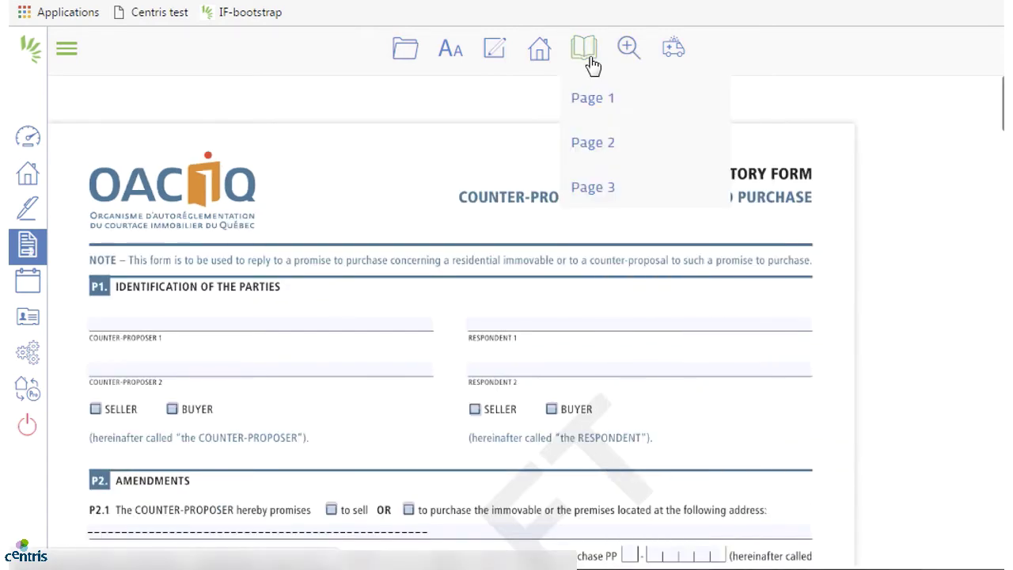
click(608, 190)
scroll(882, 262, down, 9)
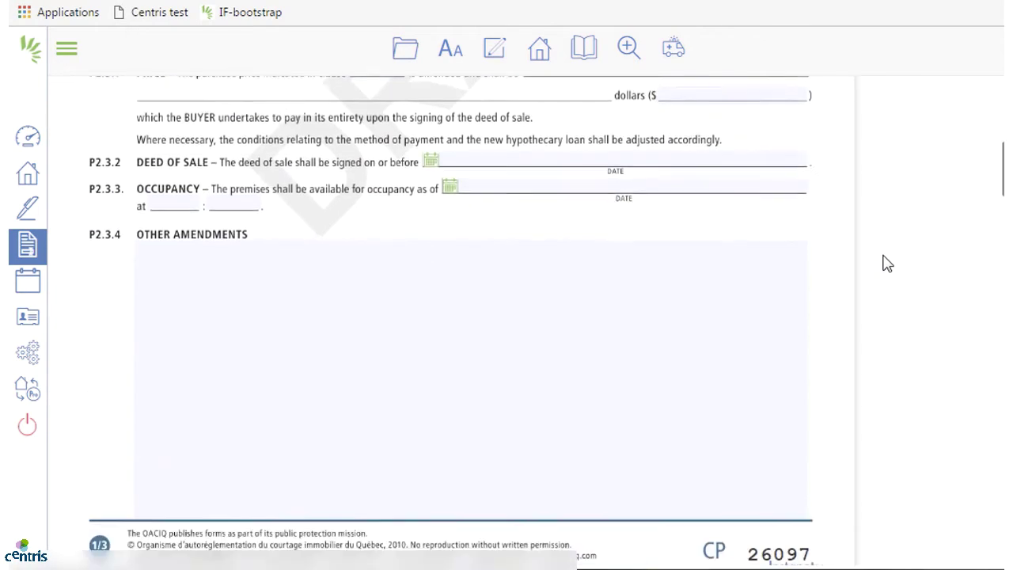
scroll(888, 264, up, 6)
scroll(887, 264, up, 5)
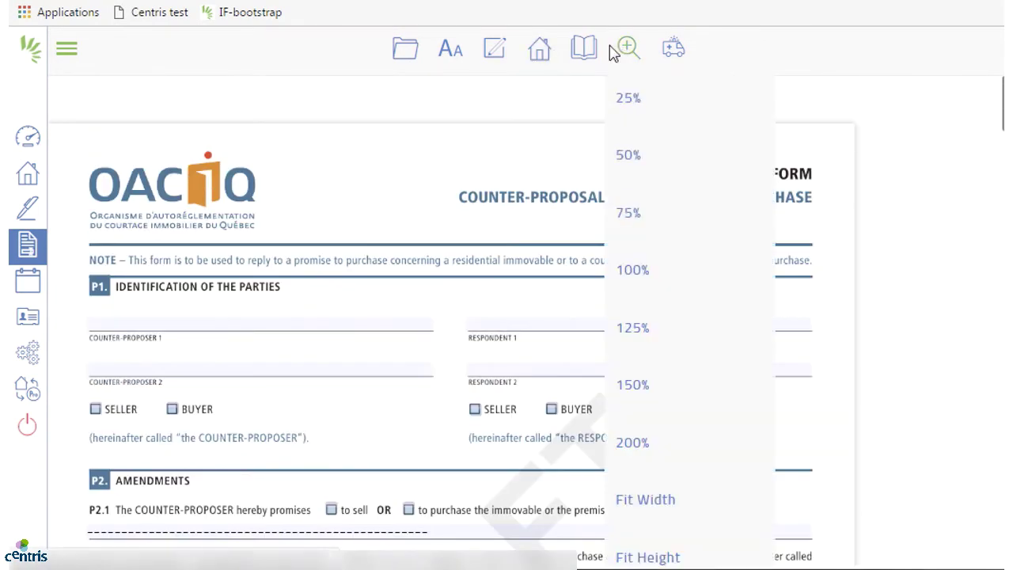
mouse_move(587, 59)
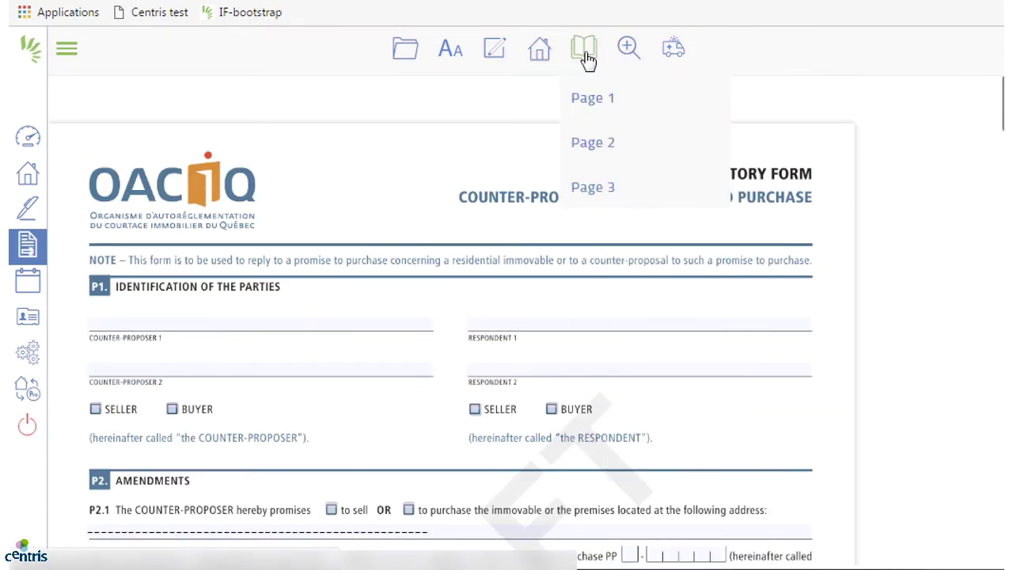
click(594, 152)
- For the P2.3.4 Other Amendments field, choose the Chimney inspection clause from the English Promise to Purchase system clauses
click(305, 197)
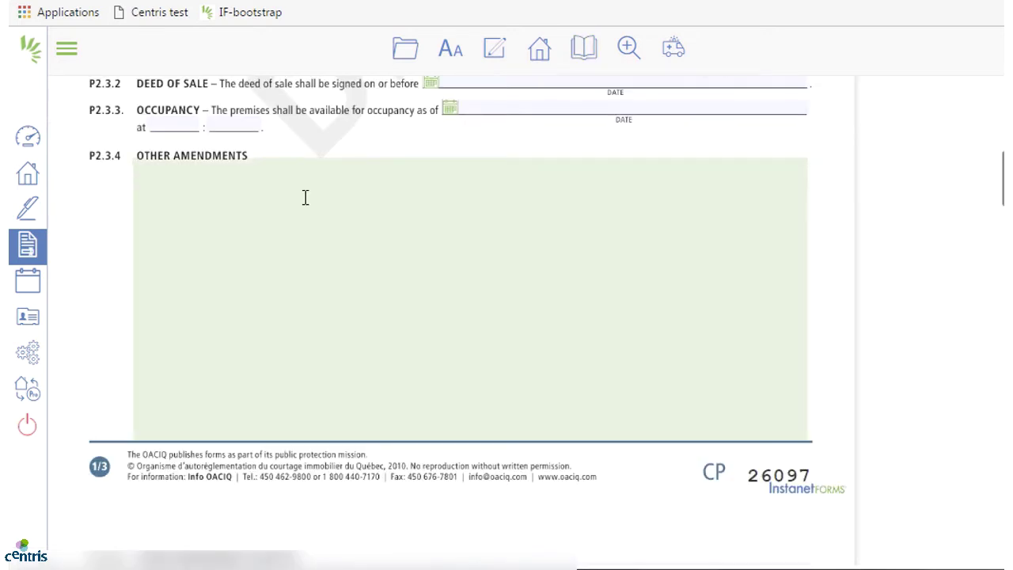
click(497, 53)
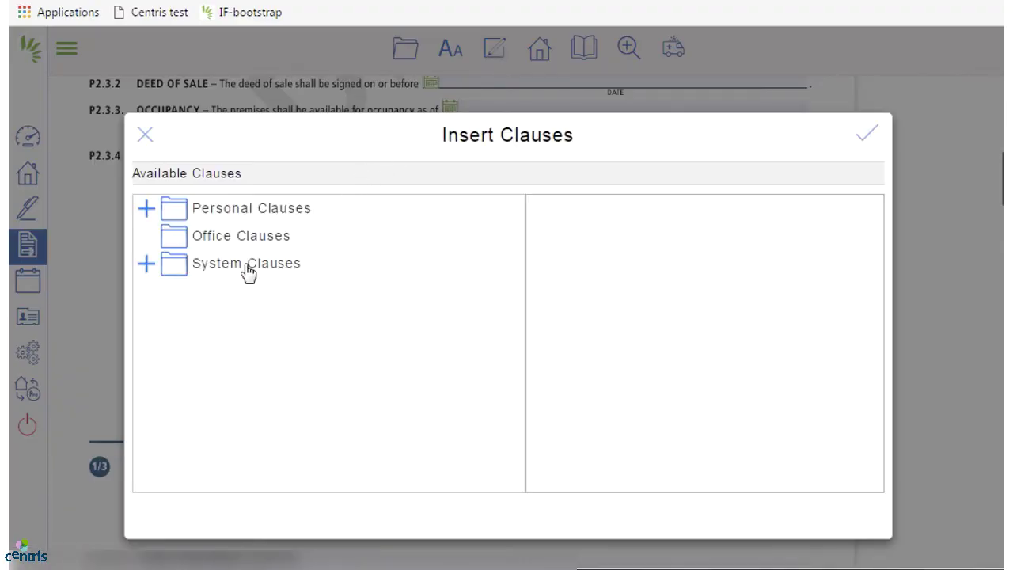
click(147, 266)
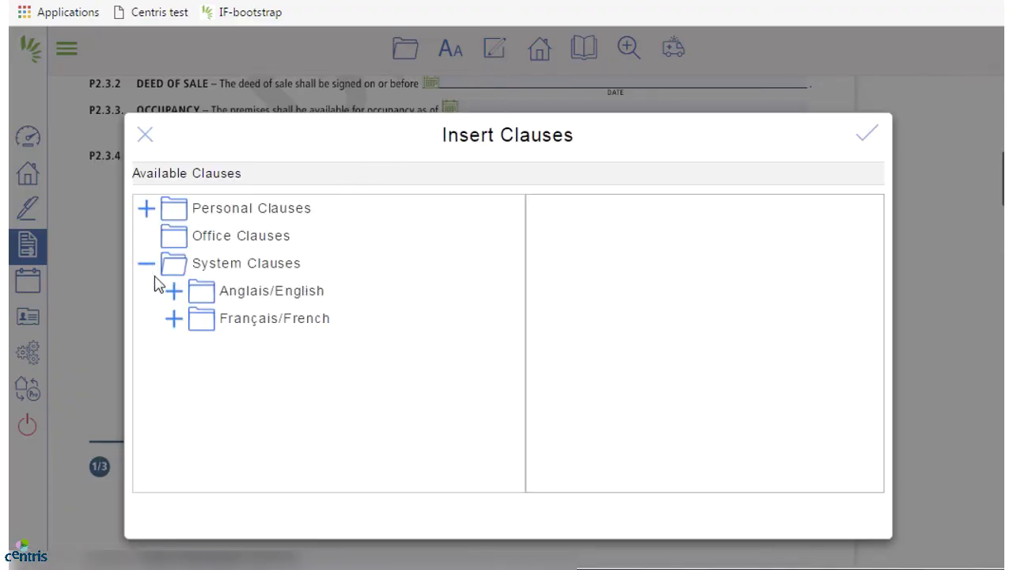
click(174, 292)
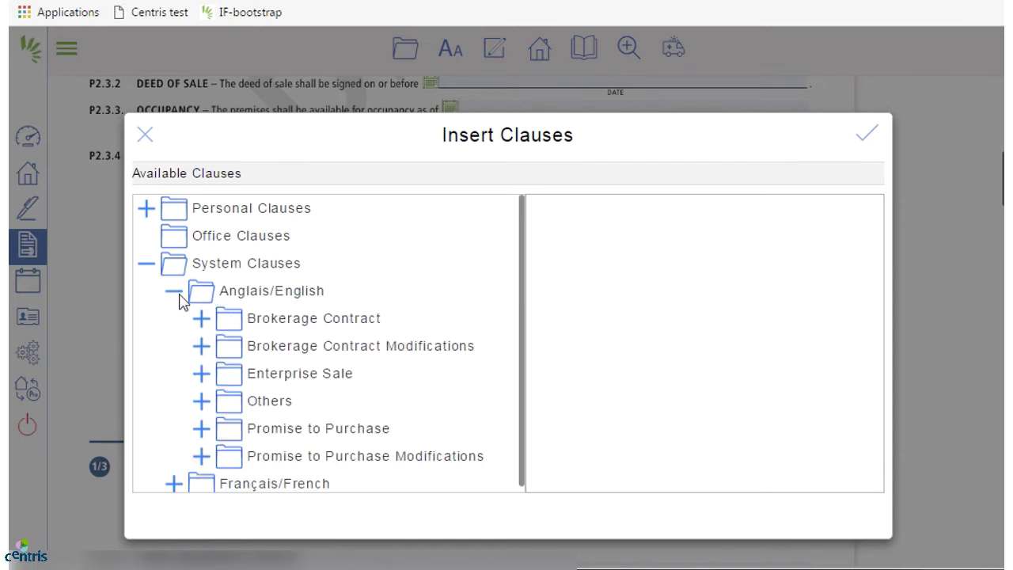
click(233, 435)
scroll(281, 239, down, 3)
click(257, 230)
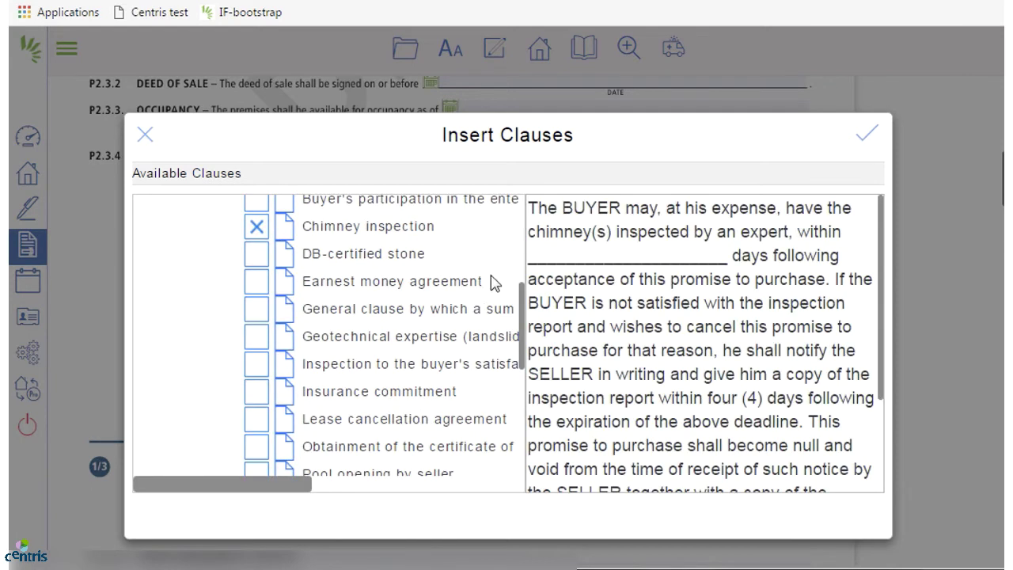
- Add PERSO clause 1 from the English personal clauses to the selection and insert the chosen clauses into the field
scroll(487, 317, up, 5)
click(147, 209)
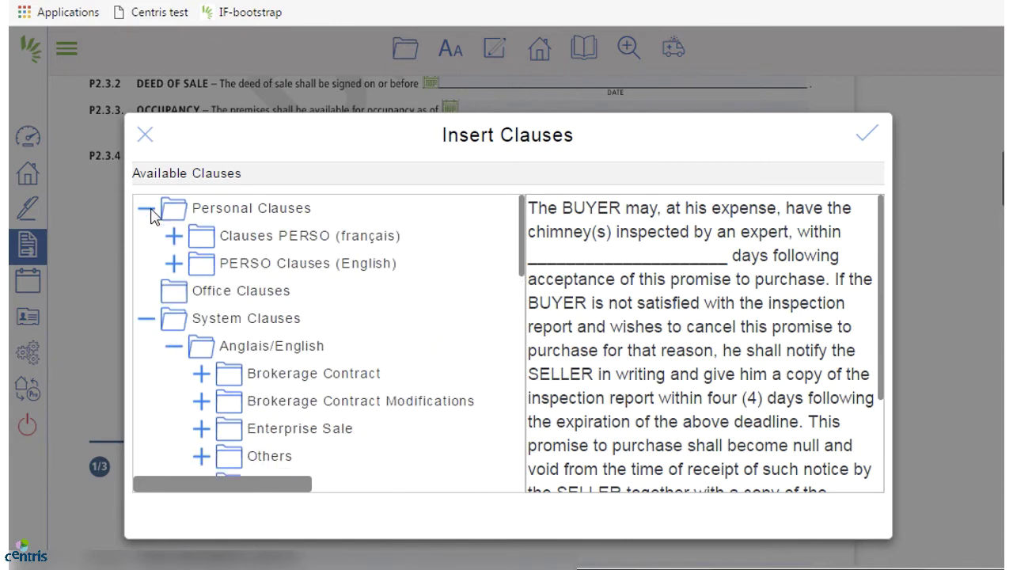
click(174, 264)
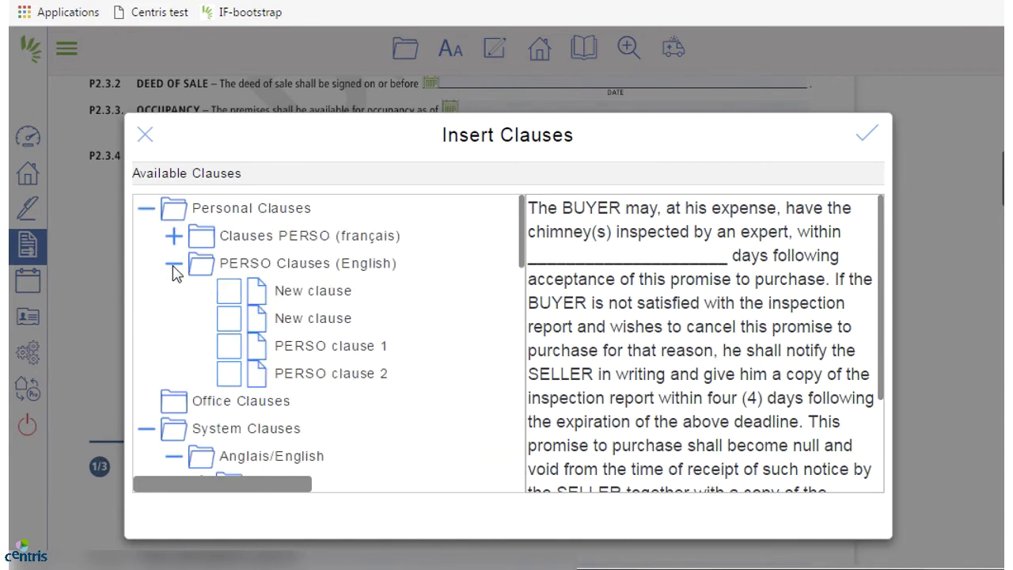
click(233, 348)
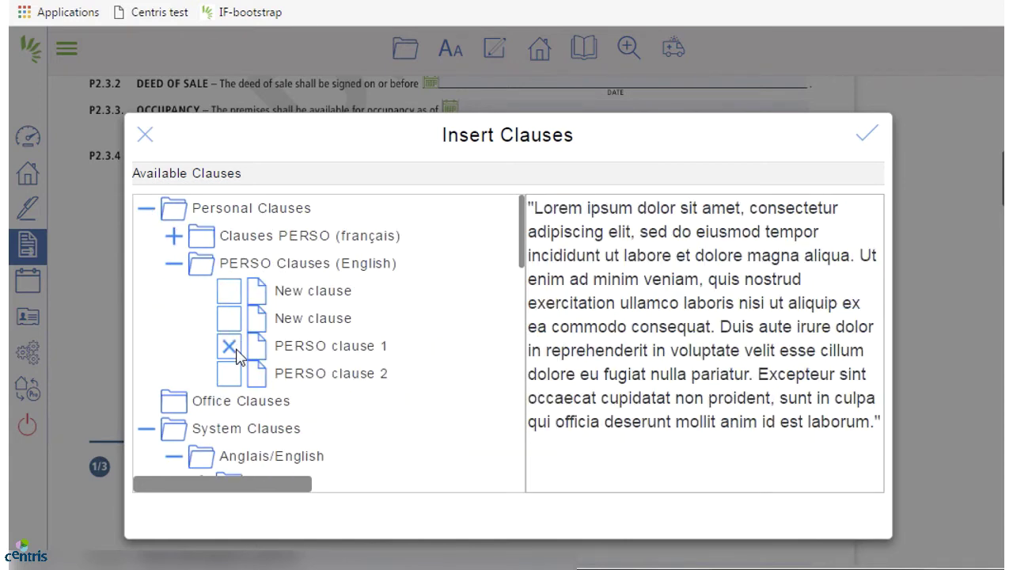
click(868, 136)
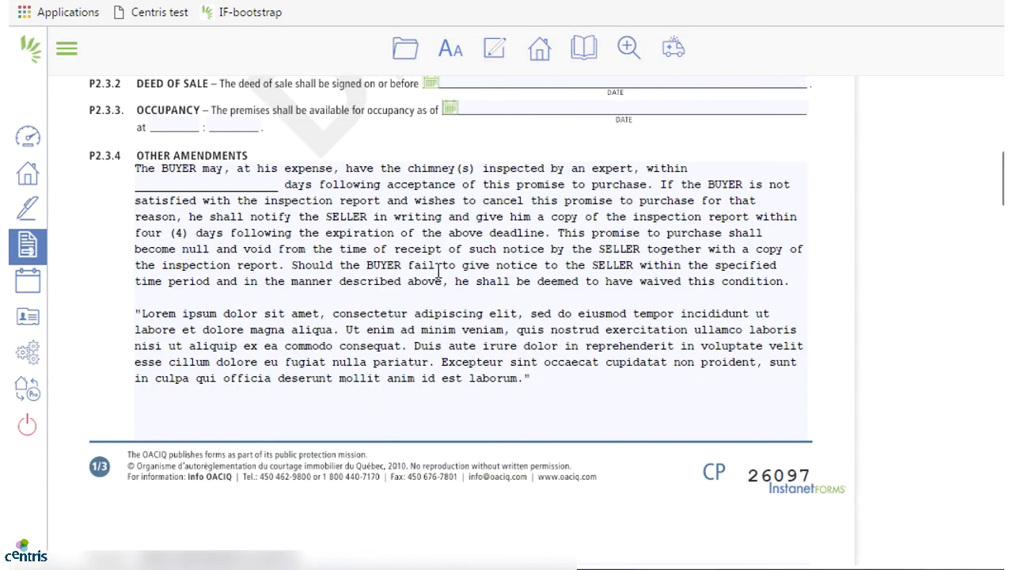
- Try the case-changing text functions, including upper case, on the P2.3.4 Other Amendments clauses and finish with lower case
click(458, 67)
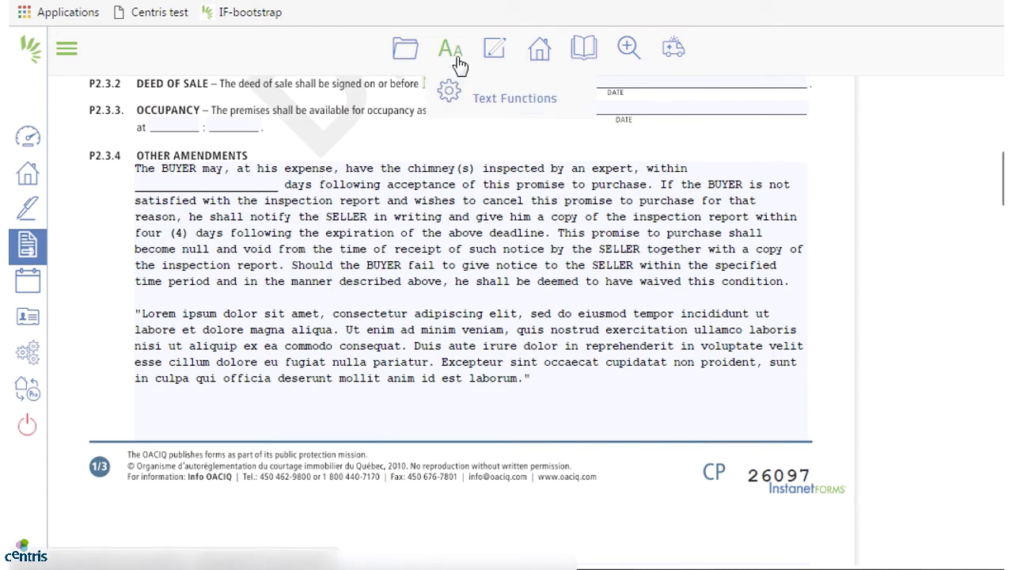
mouse_move(490, 108)
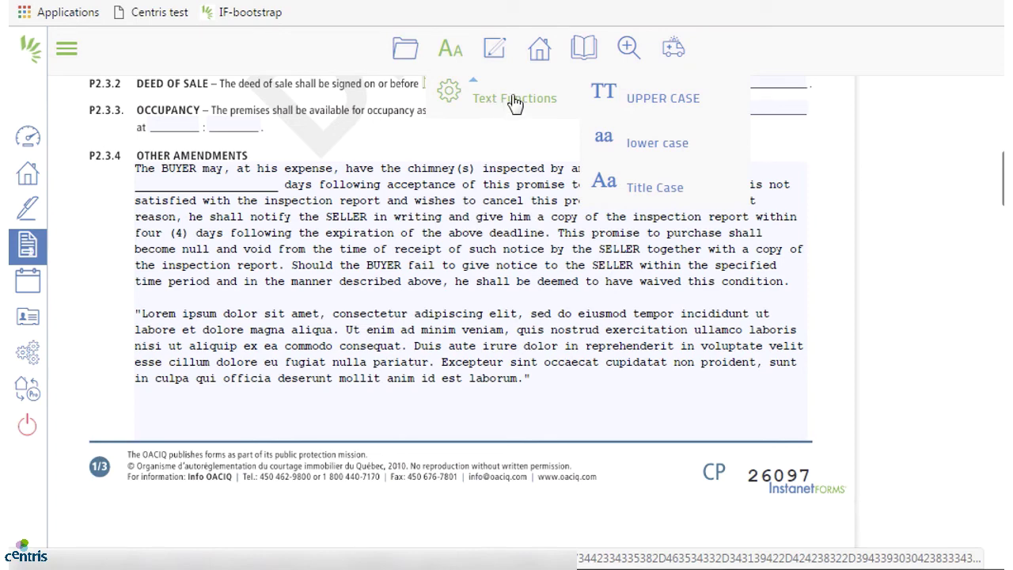
click(609, 189)
click(656, 152)
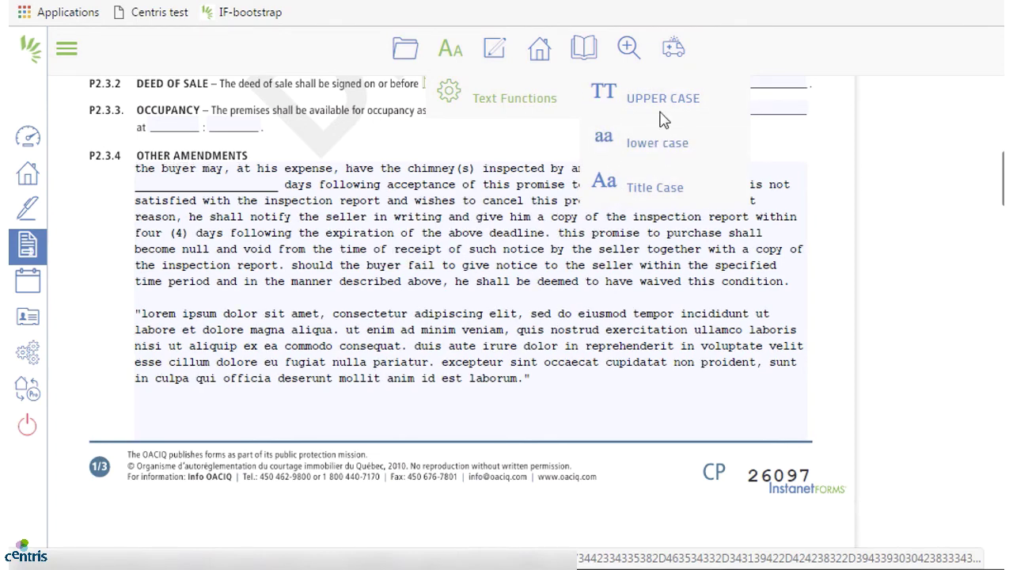
click(666, 109)
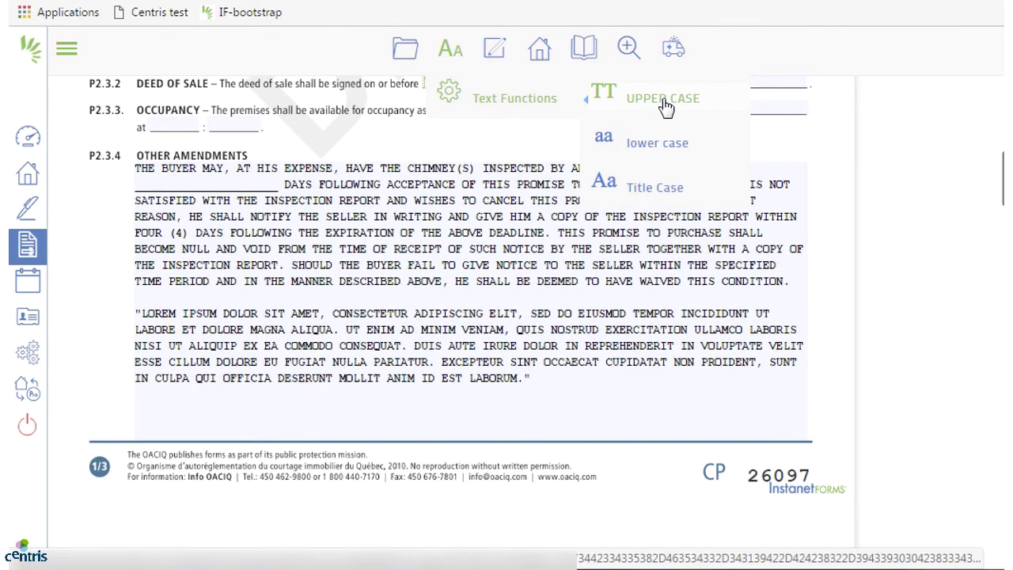
click(659, 150)
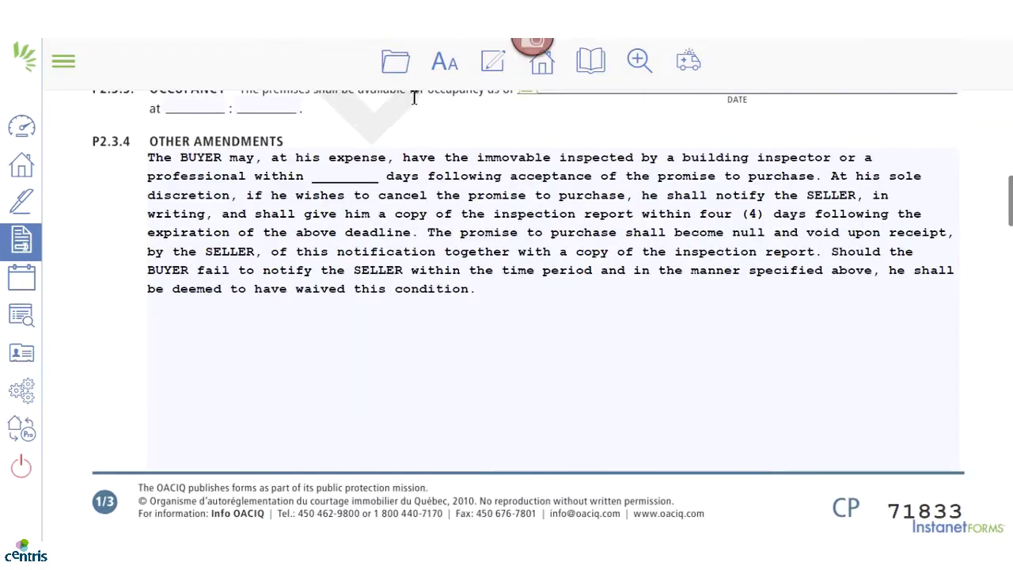
click(404, 51)
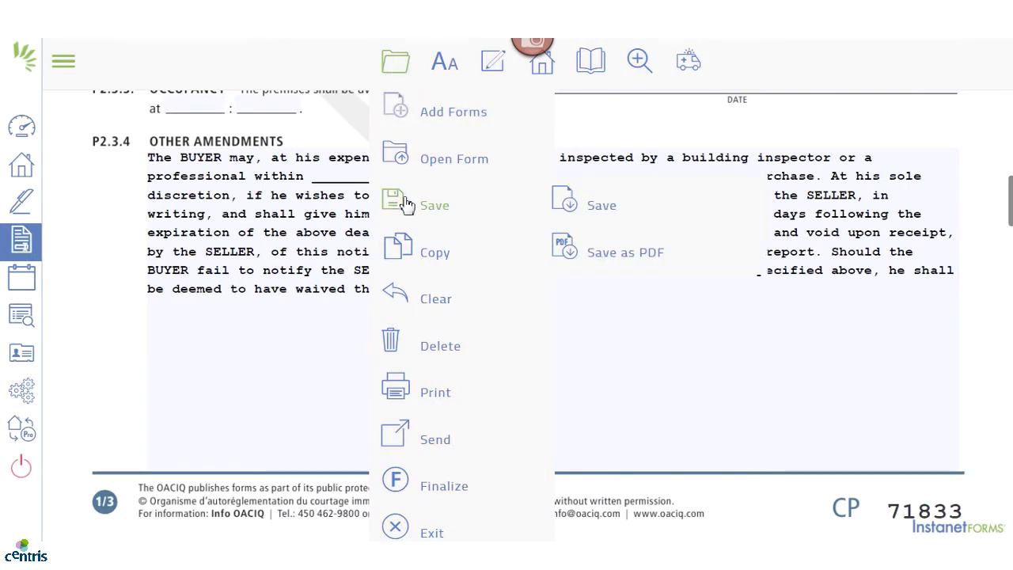
mouse_move(418, 307)
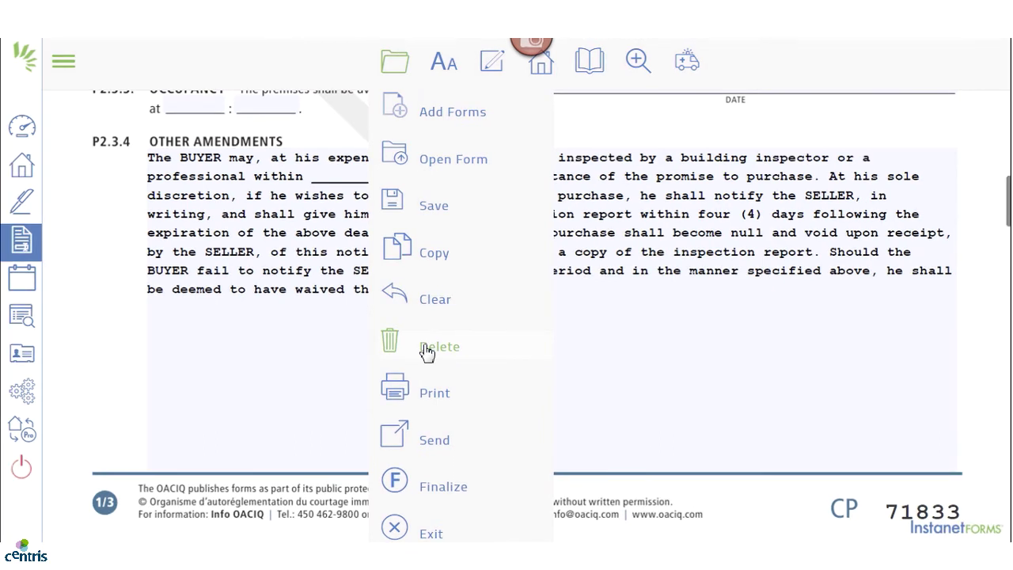
mouse_move(435, 440)
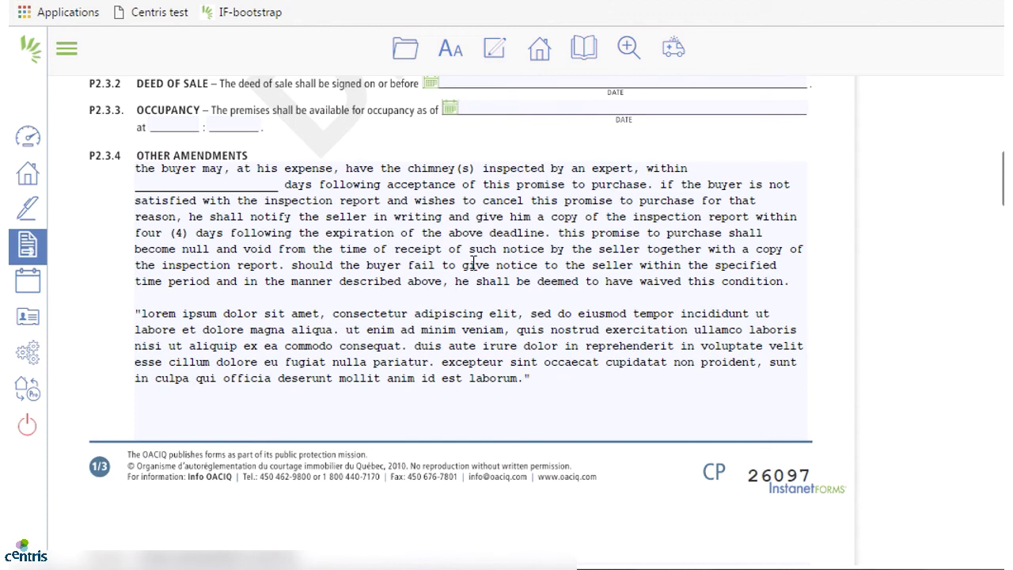
- From the transaction's form list, mark Annexe F - Financement and Annex F - Financing for sending, and open Amendments (AM)
click(545, 57)
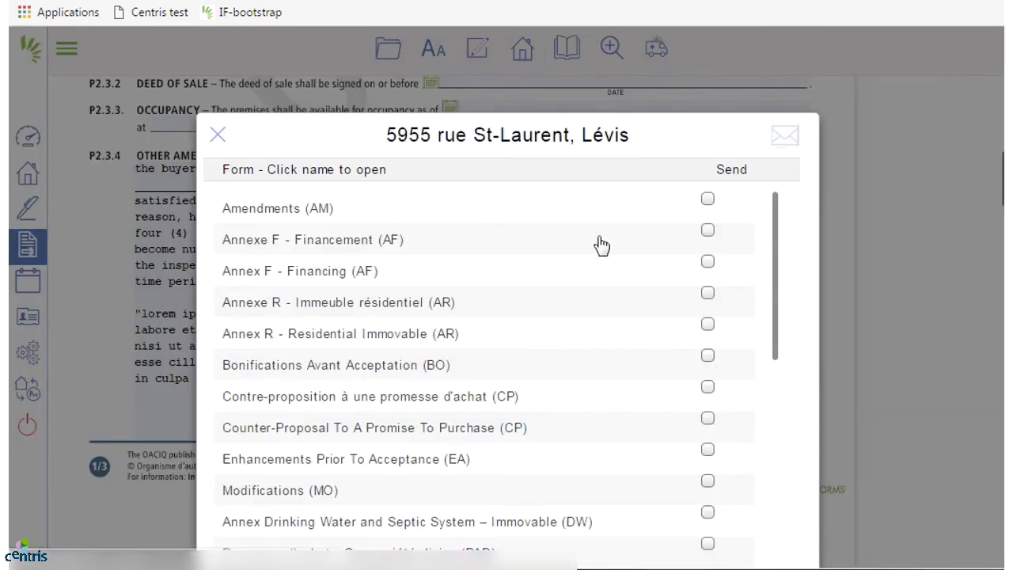
click(707, 231)
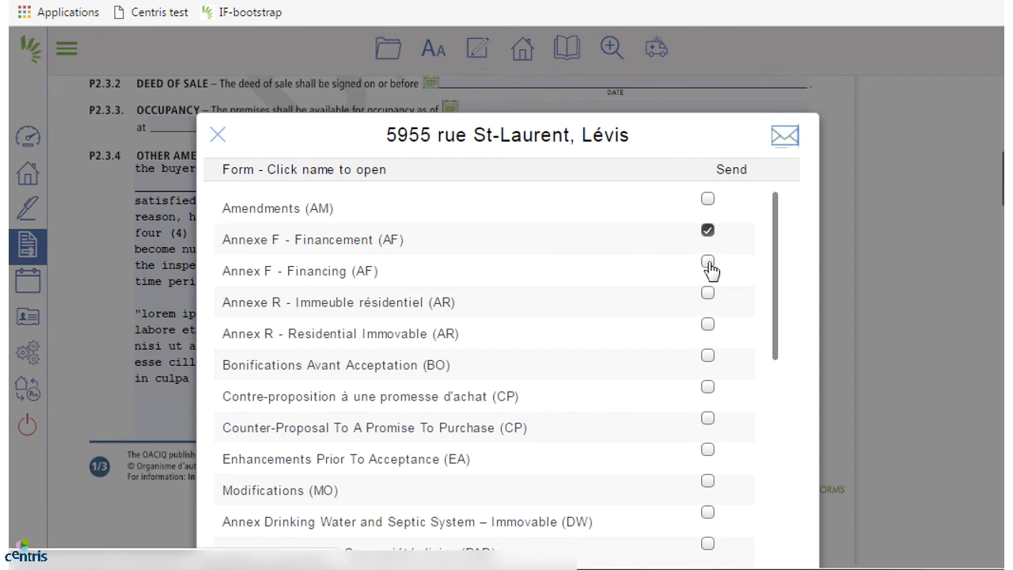
click(707, 262)
click(272, 212)
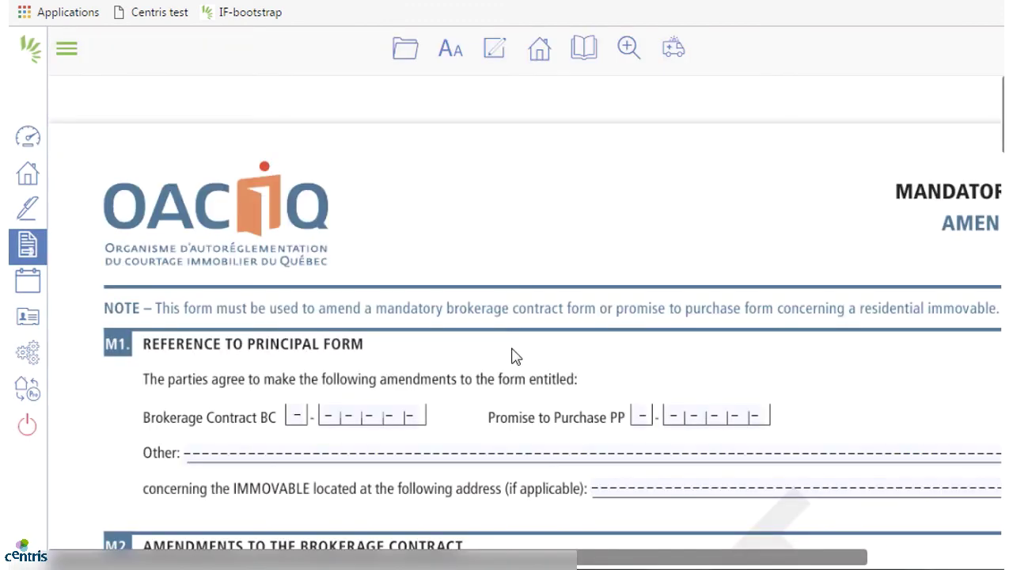
- Exit the Amendments form editor
click(405, 49)
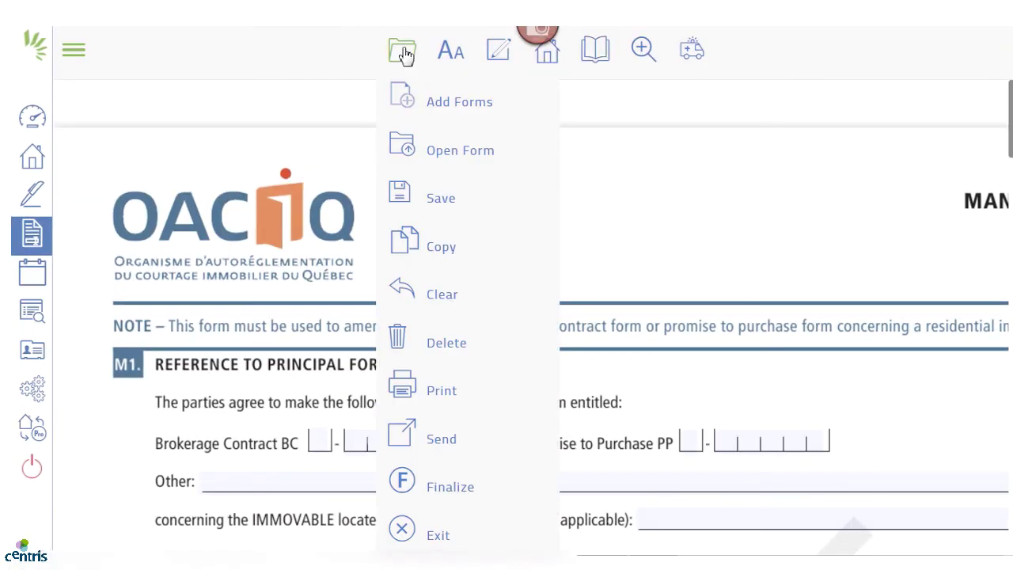
click(432, 536)
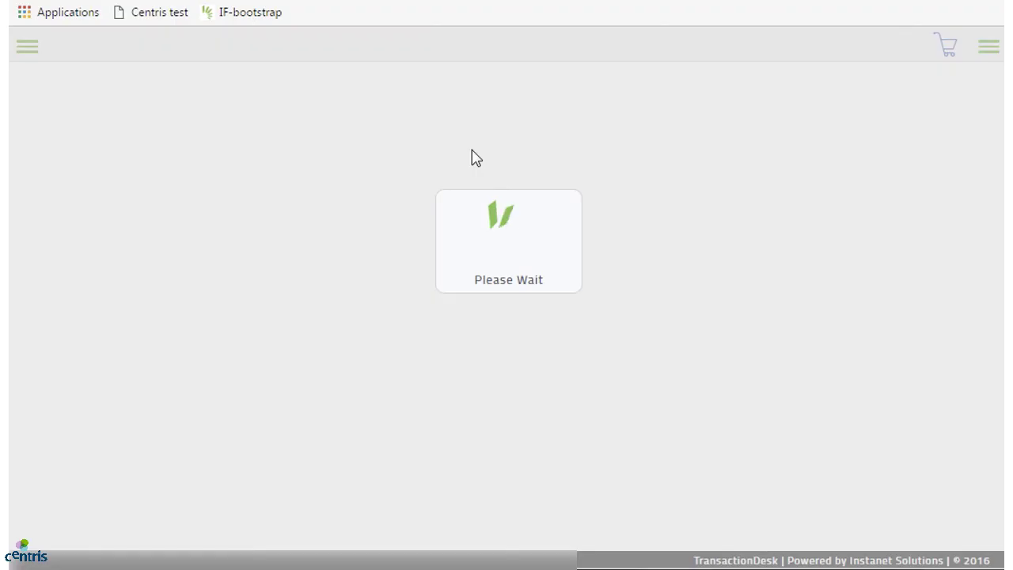